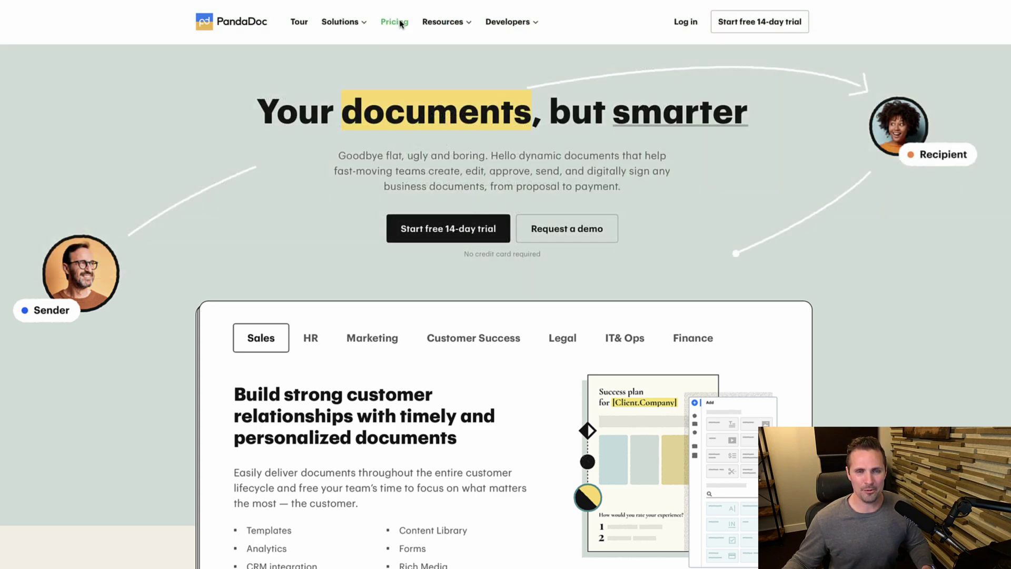
# - Show the pricing page's plan cards, from Free eSign through Essentials and Business to Enterprise
pyautogui.click(400, 22)
pyautogui.scroll(-2, 803, 158)
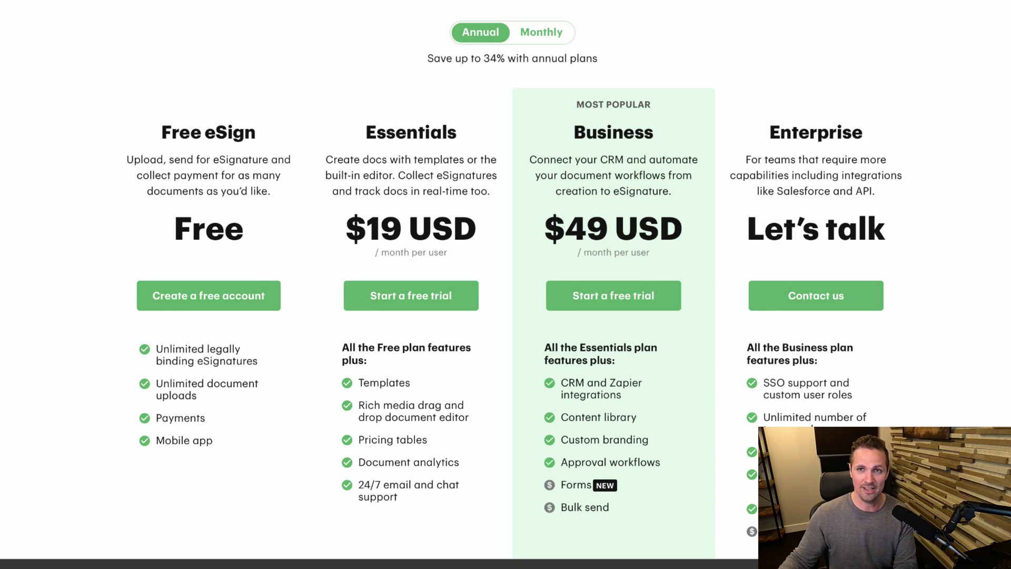
# - Create a free PandaDoc account from the Free eSign plan and submit the sign-up form
pyautogui.click(227, 316)
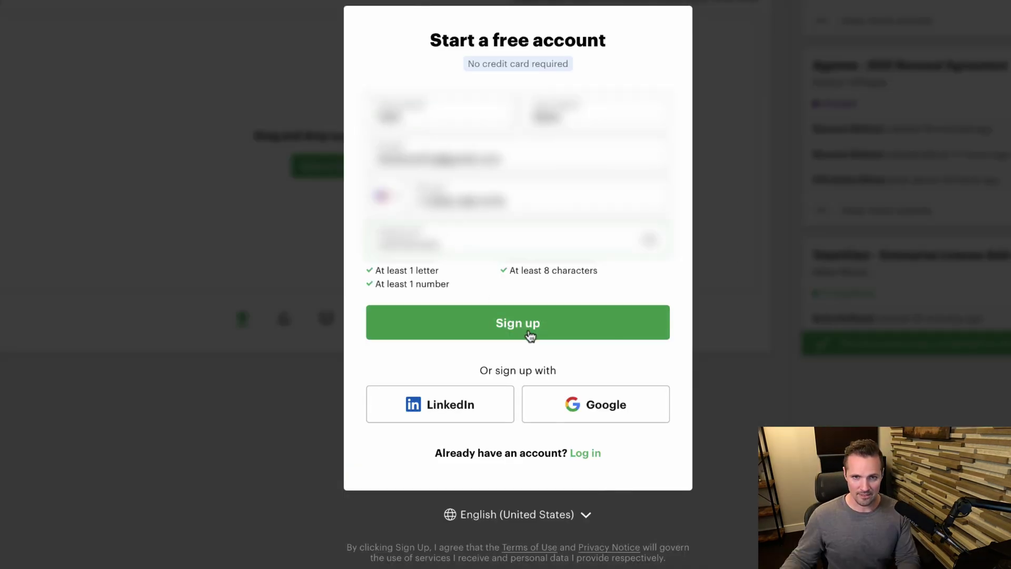
pyautogui.click(529, 329)
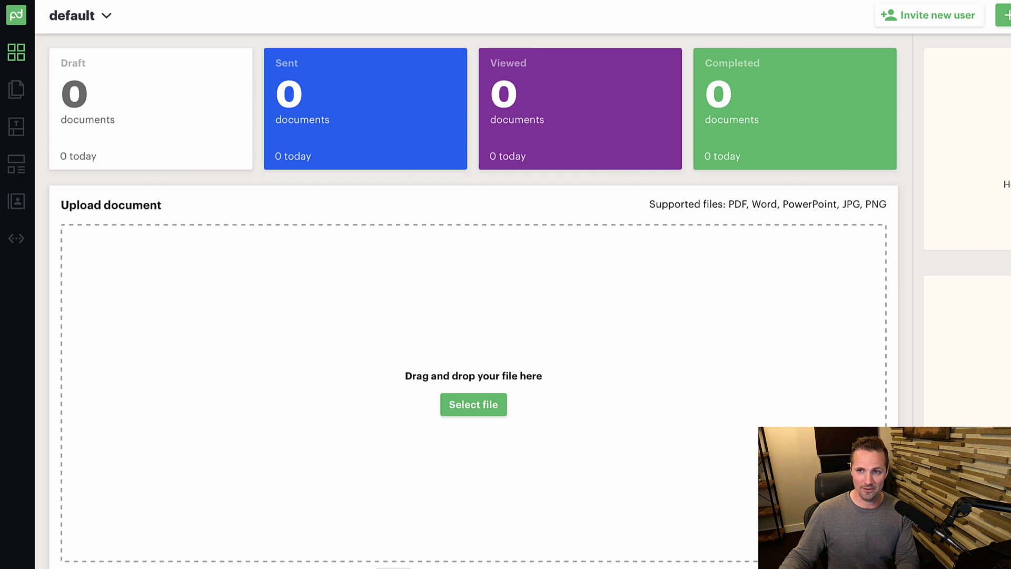
# - Drop the 'Purchase Agreement - Cash Sale' file into the upload zone to open it as a draft
pyautogui.moveTo(984, 409); pyautogui.dragTo(412, 387)
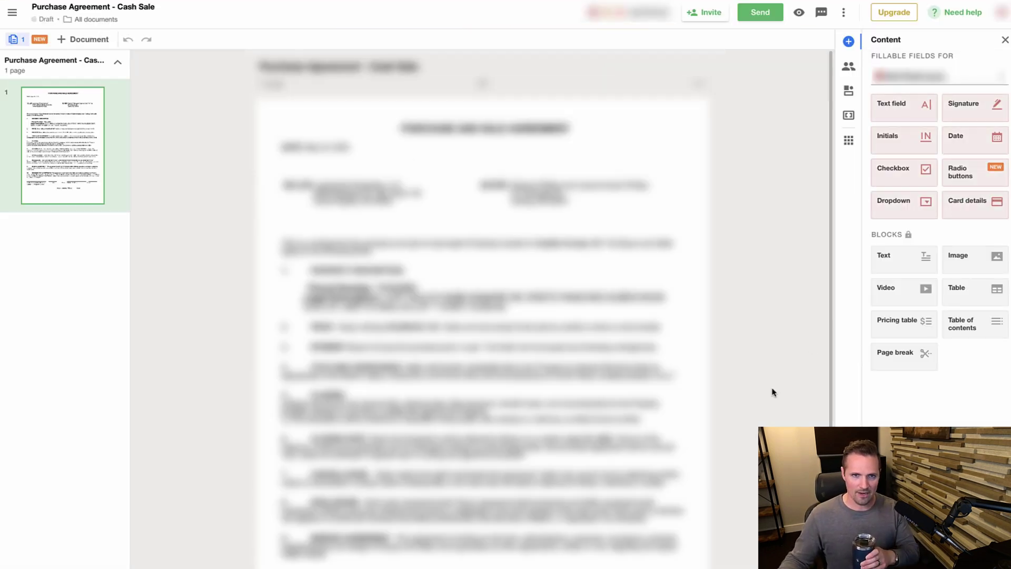
pyautogui.scroll(-3, 772, 392)
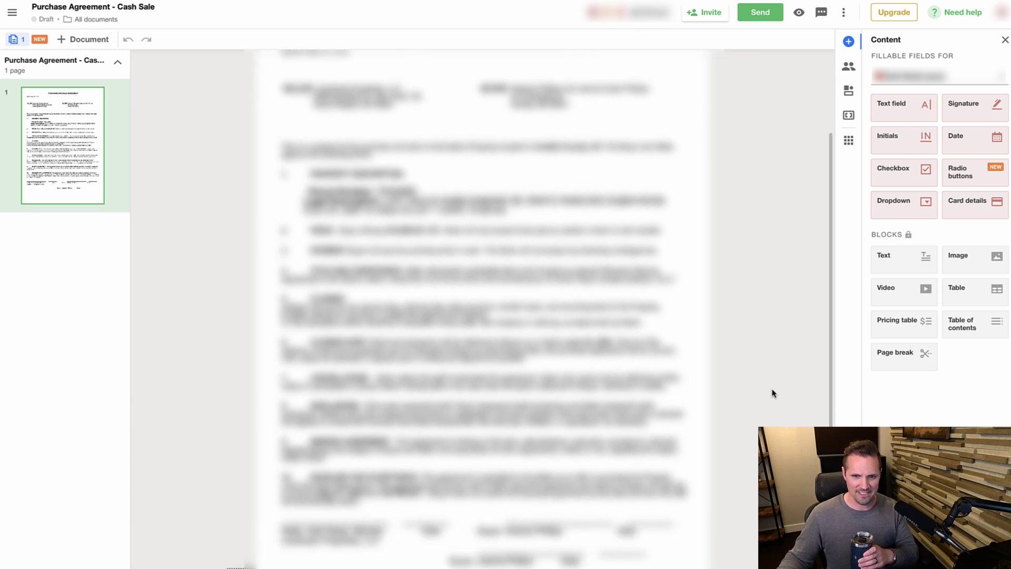
pyautogui.scroll(2, 771, 393)
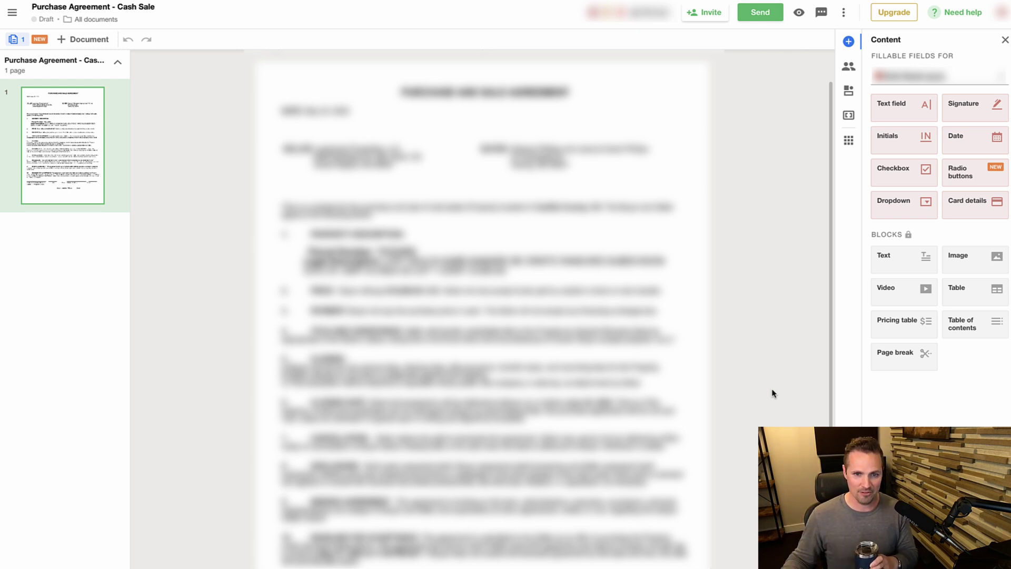
pyautogui.scroll(-2, 735, 357)
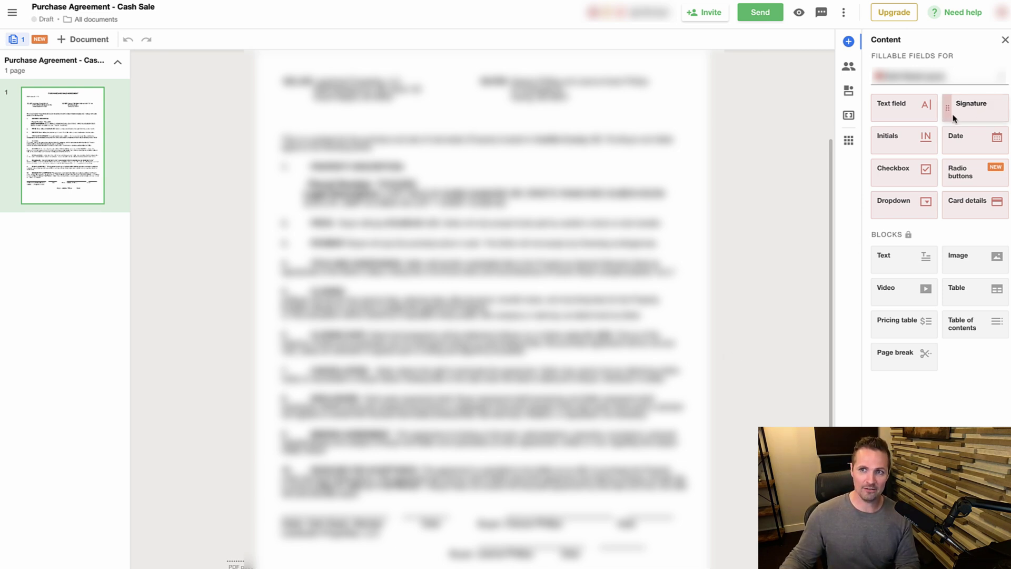
# - Place the first signer's signature field on the signature line with a date field beside it
pyautogui.moveTo(954, 119)
pyautogui.mouseDown()
pyautogui.moveTo(295, 324)
pyautogui.moveTo(326, 363)
pyautogui.moveTo(321, 356)
pyautogui.mouseUp()
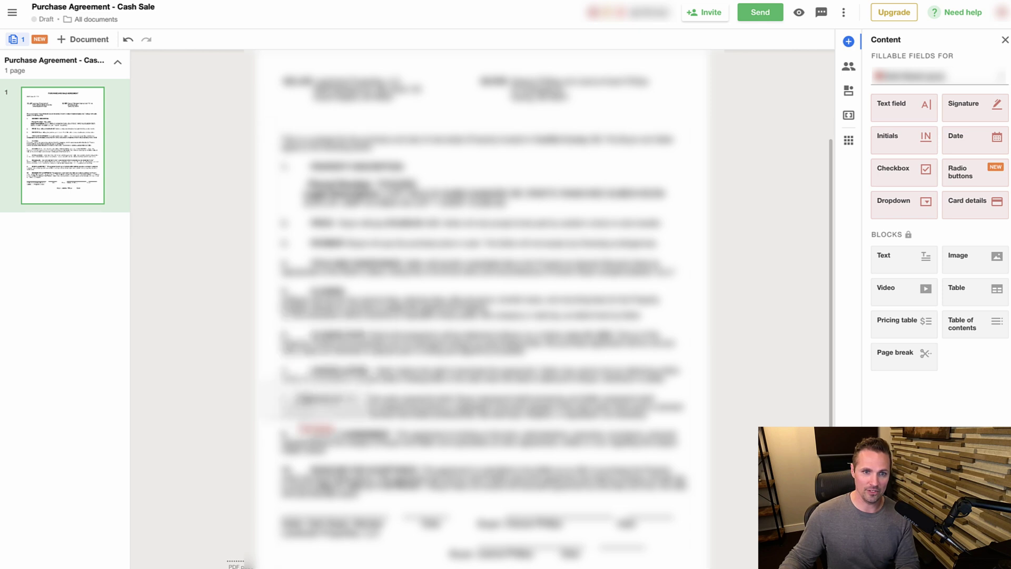
pyautogui.moveTo(324, 405); pyautogui.dragTo(331, 495)
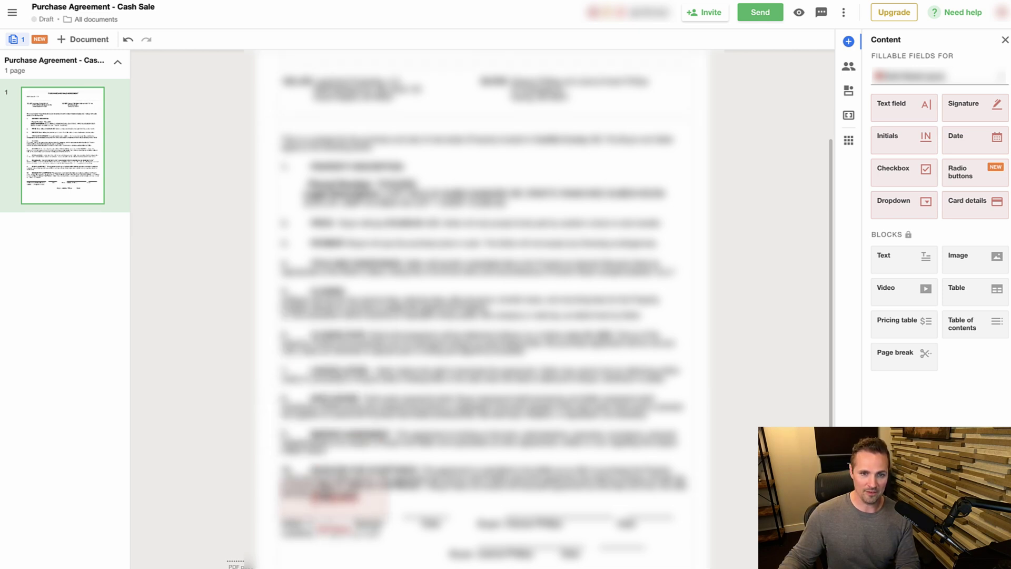
pyautogui.moveTo(963, 142); pyautogui.dragTo(447, 511)
pyautogui.click(438, 433)
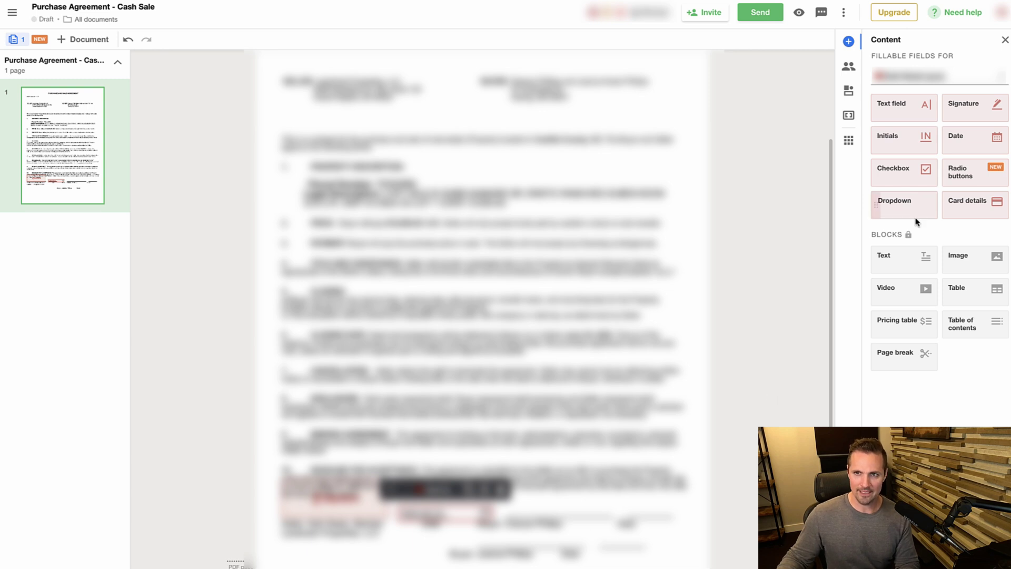
# - Switch to the second signer and add their signature and date fields near the signature line
pyautogui.click(998, 83)
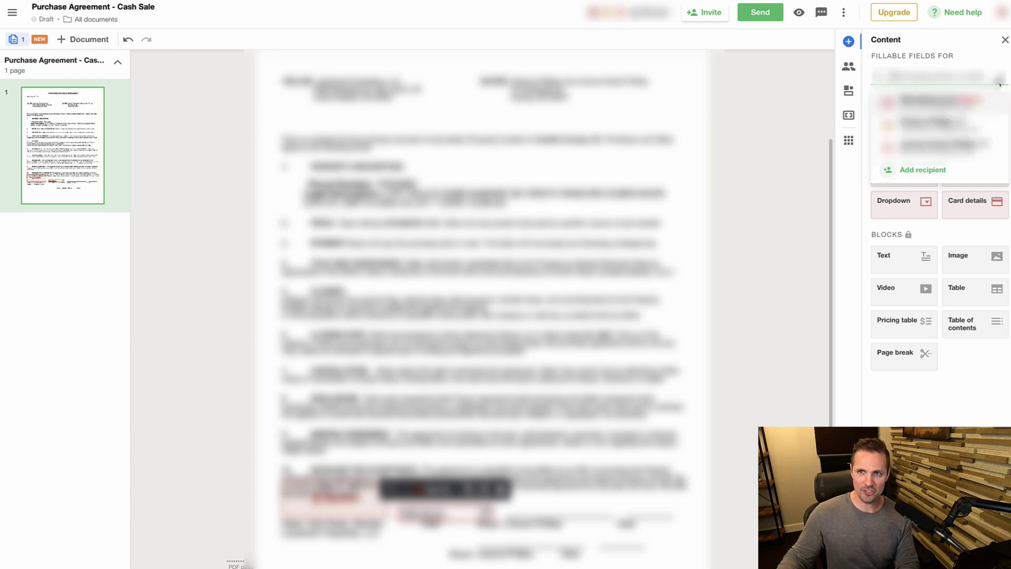
pyautogui.click(971, 121)
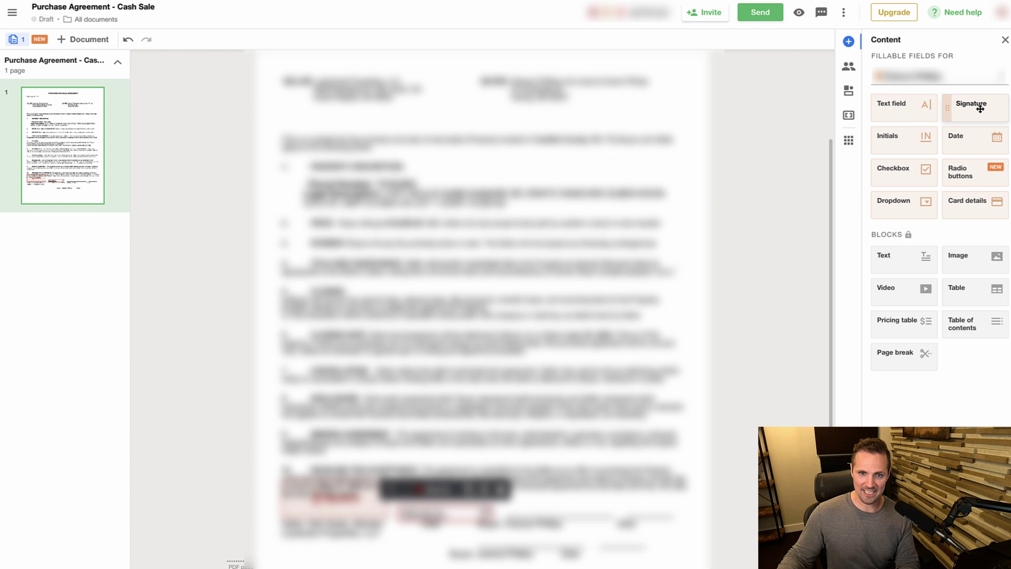
pyautogui.moveTo(980, 108)
pyautogui.mouseDown()
pyautogui.moveTo(826, 185)
pyautogui.moveTo(508, 489)
pyautogui.mouseUp()
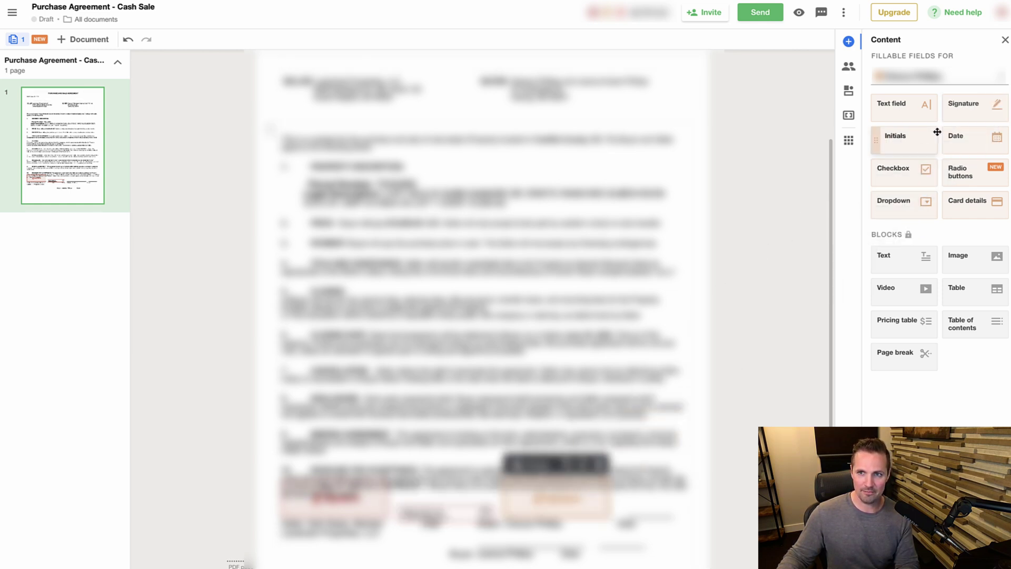
pyautogui.moveTo(968, 138)
pyautogui.mouseDown()
pyautogui.moveTo(932, 211)
pyautogui.moveTo(739, 482)
pyautogui.moveTo(690, 507)
pyautogui.mouseUp()
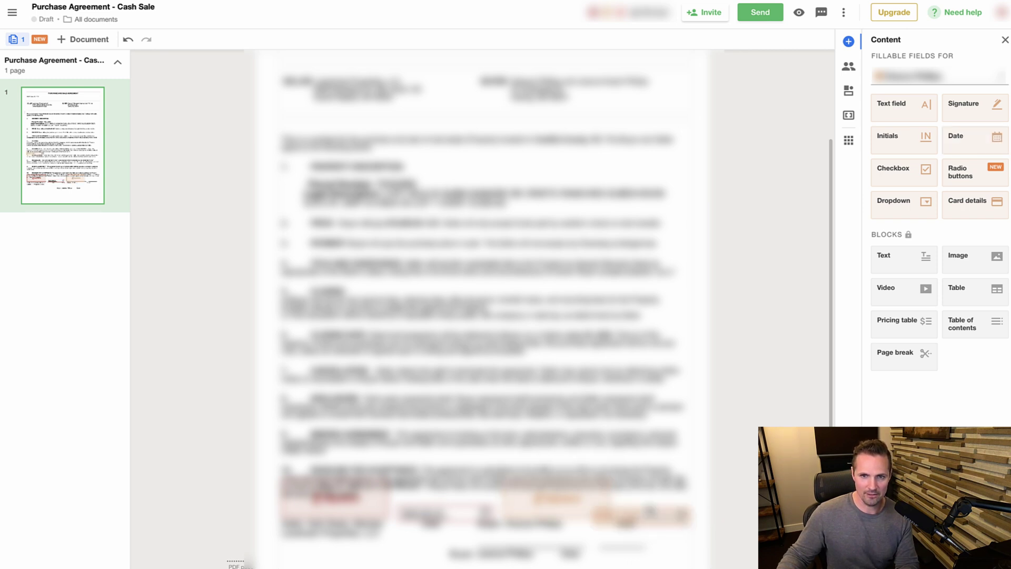
# - Add signature and date fields for the third signer, then bring up the Send options
pyautogui.scroll(1, 685, 474)
pyautogui.click(925, 79)
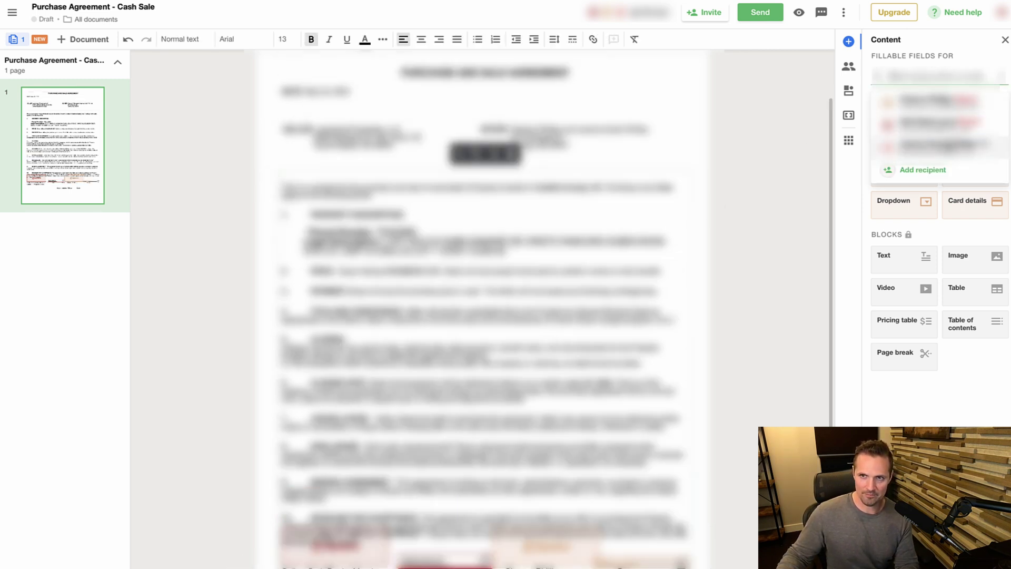
pyautogui.click(944, 144)
pyautogui.moveTo(965, 104)
pyautogui.mouseDown()
pyautogui.moveTo(887, 133)
pyautogui.moveTo(561, 479)
pyautogui.moveTo(476, 553)
pyautogui.mouseUp()
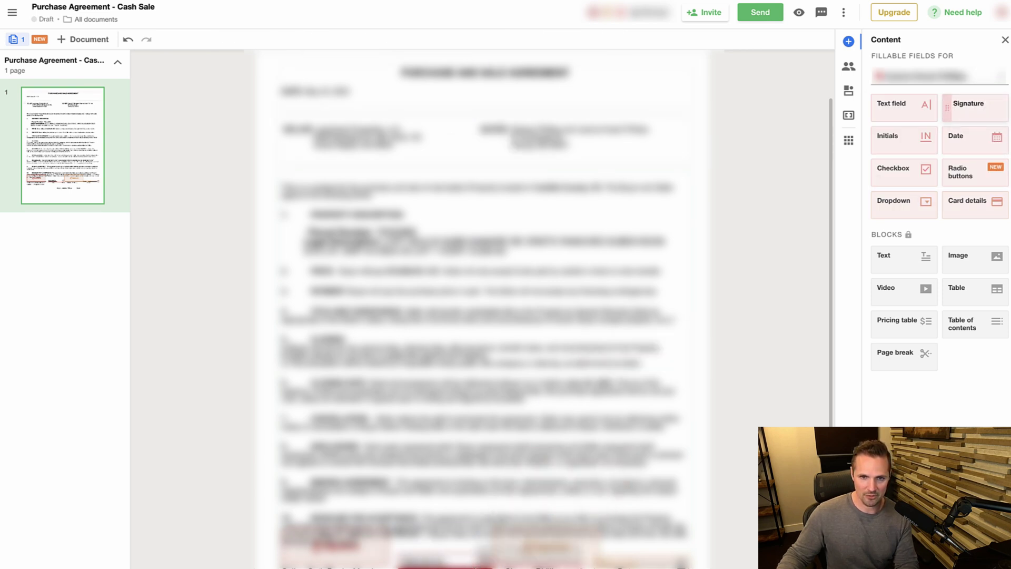
pyautogui.moveTo(961, 138)
pyautogui.mouseDown()
pyautogui.moveTo(947, 205)
pyautogui.moveTo(484, 179)
pyautogui.mouseUp()
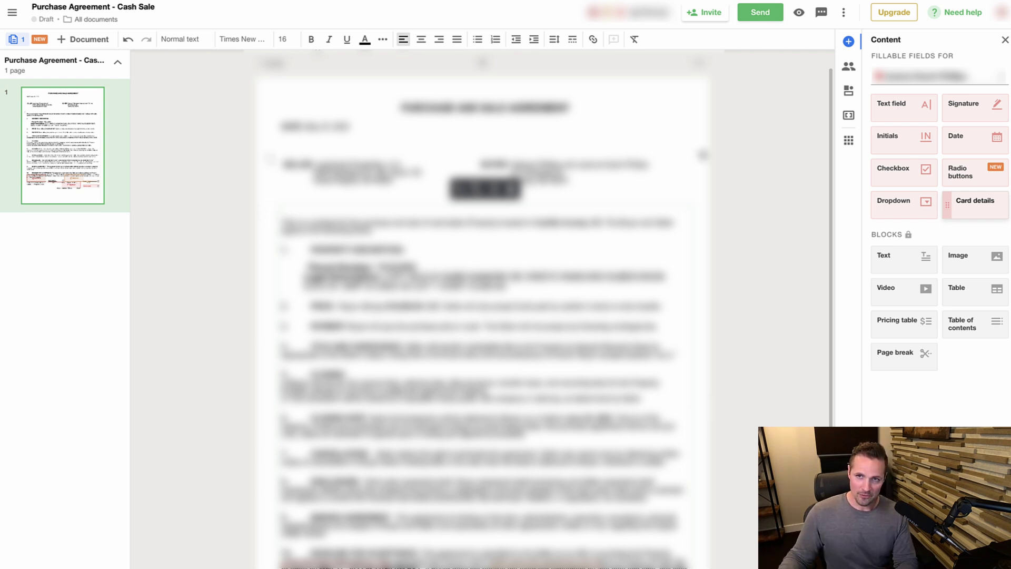
pyautogui.click(759, 13)
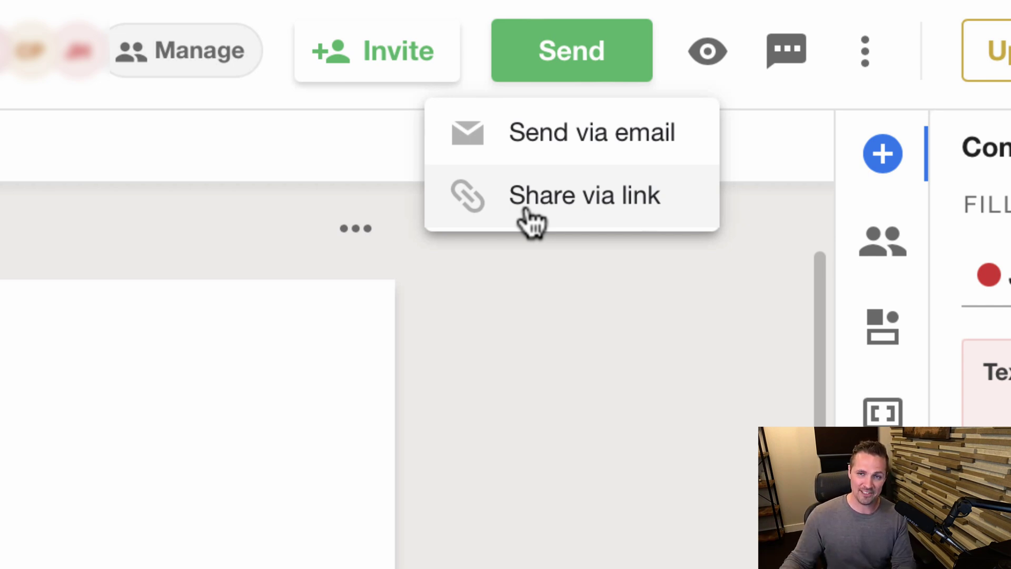
# - Choose Share via link for the agreement and keep its document name
pyautogui.click(532, 220)
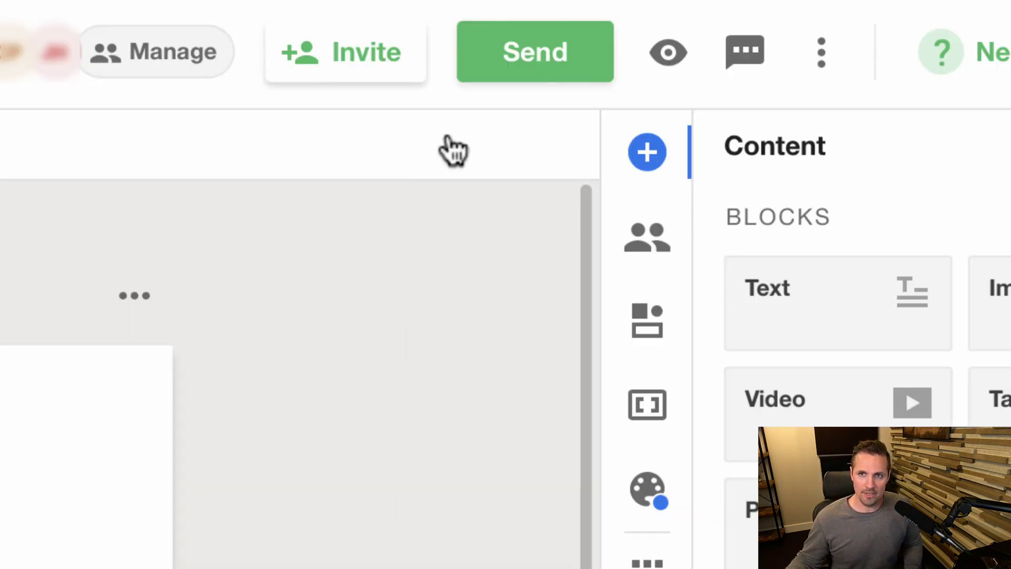
pyautogui.click(509, 66)
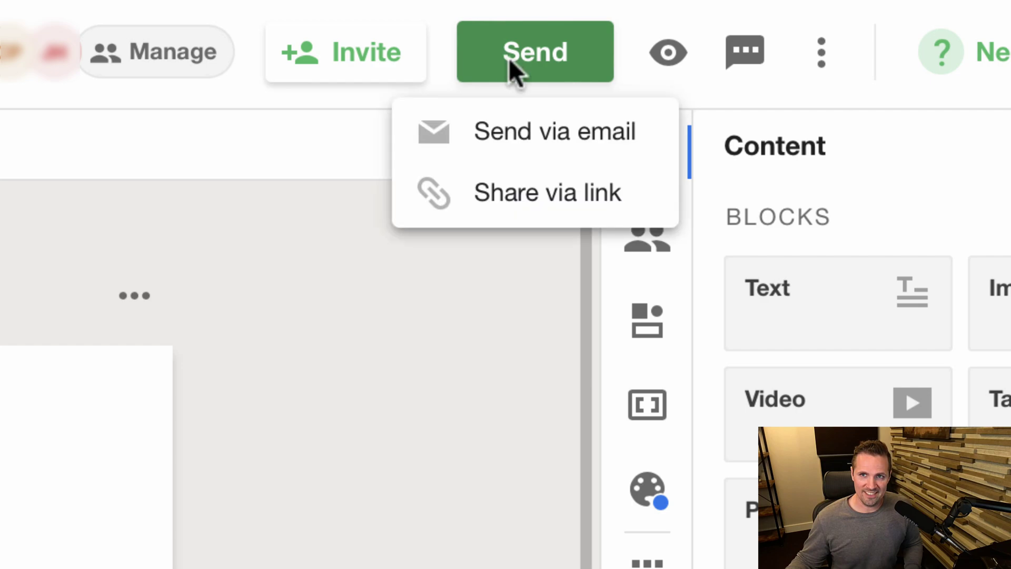
pyautogui.click(547, 198)
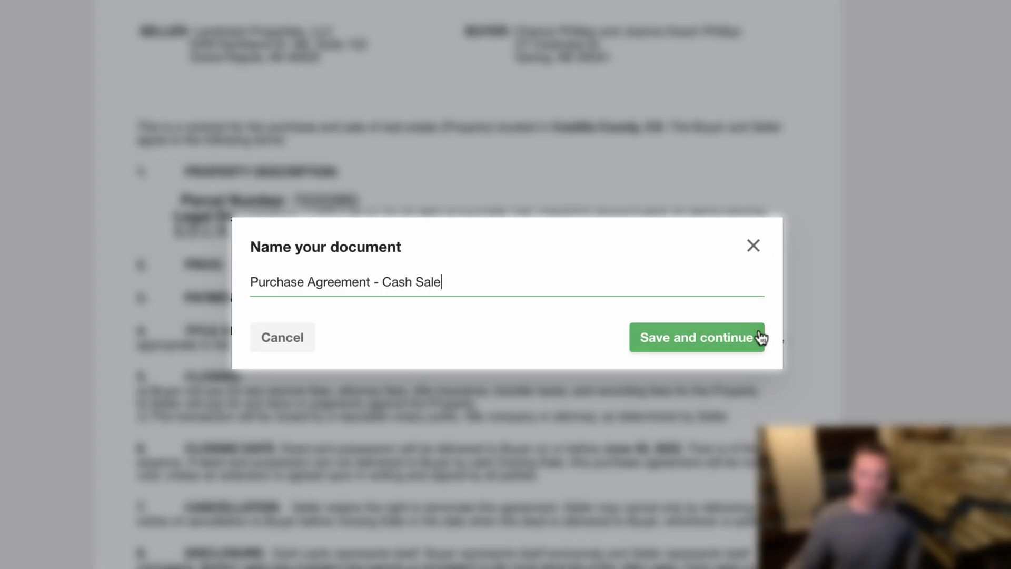
pyautogui.click(758, 339)
# - Generate individual signing links for all three signers and copy the second and first signers' links
pyautogui.click(287, 152)
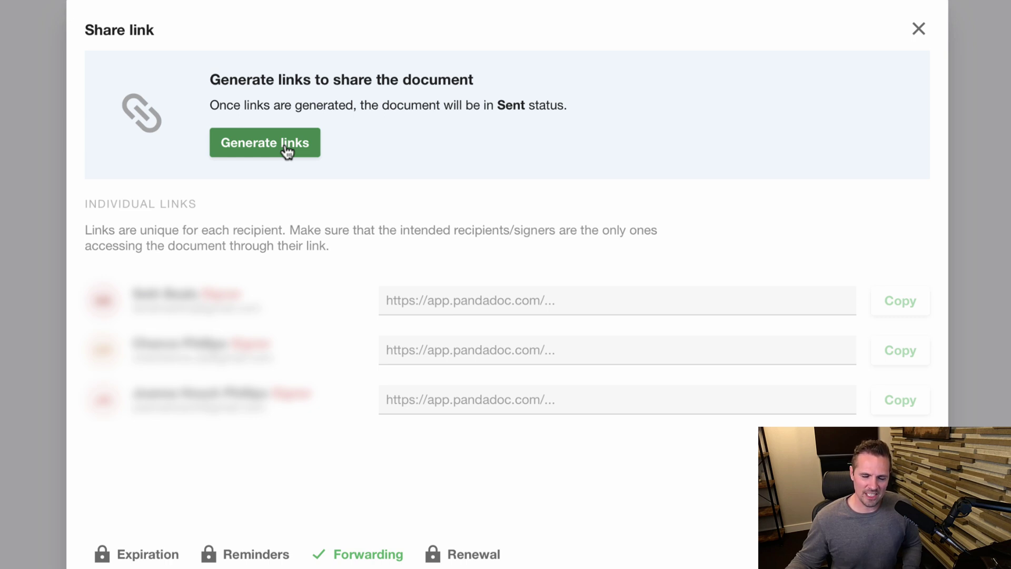
pyautogui.click(287, 152)
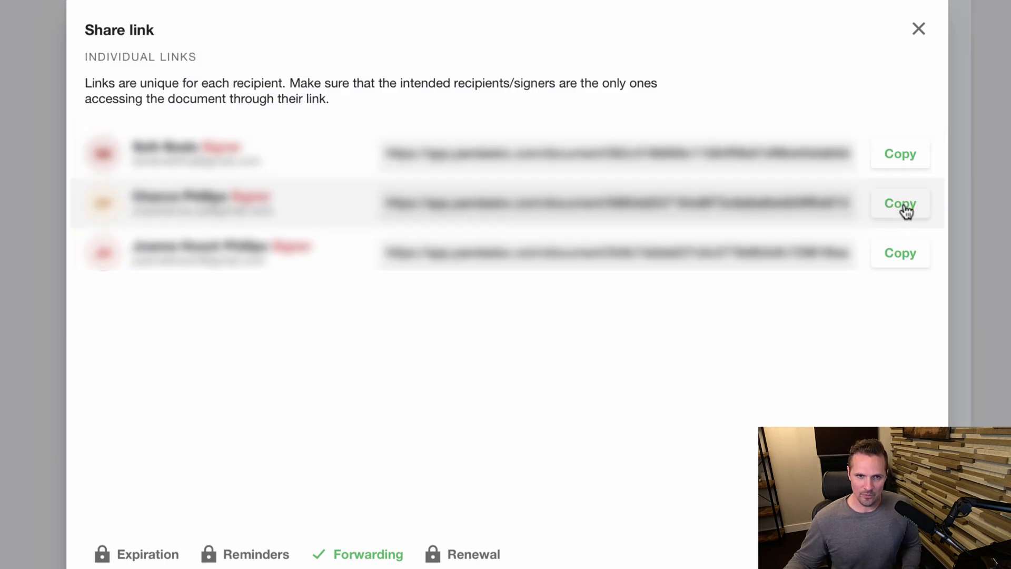
pyautogui.click(904, 210)
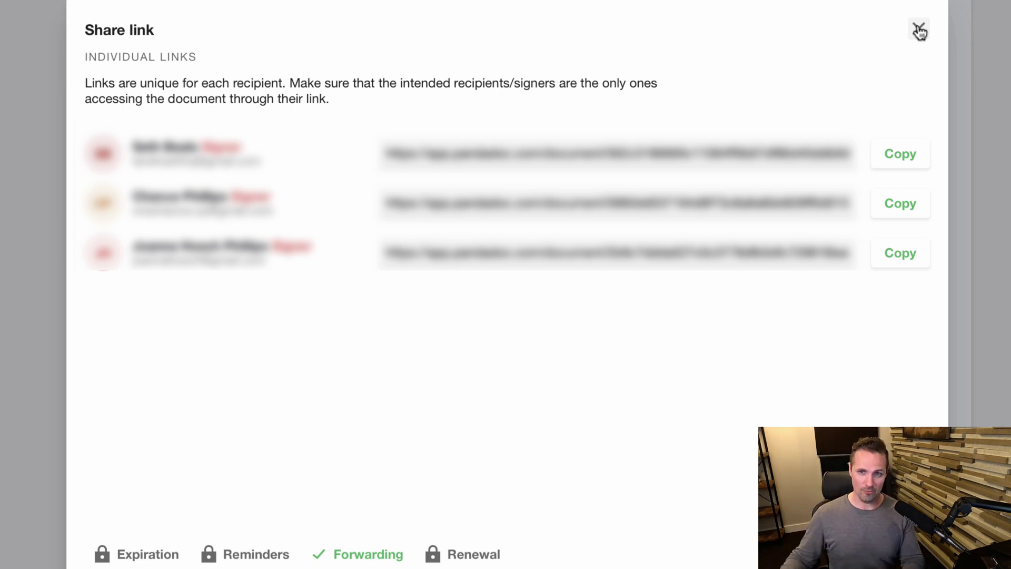
pyautogui.click(915, 165)
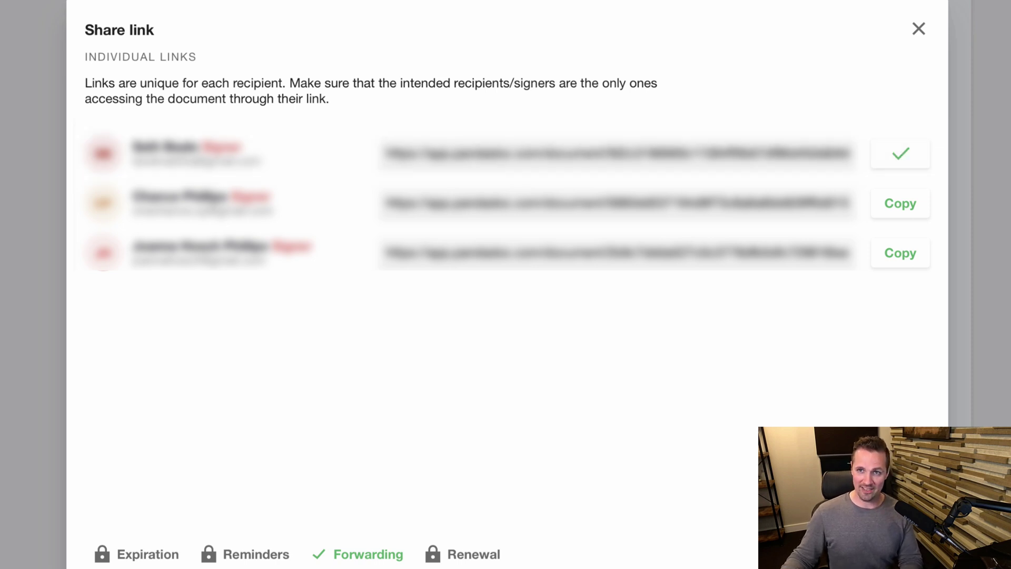